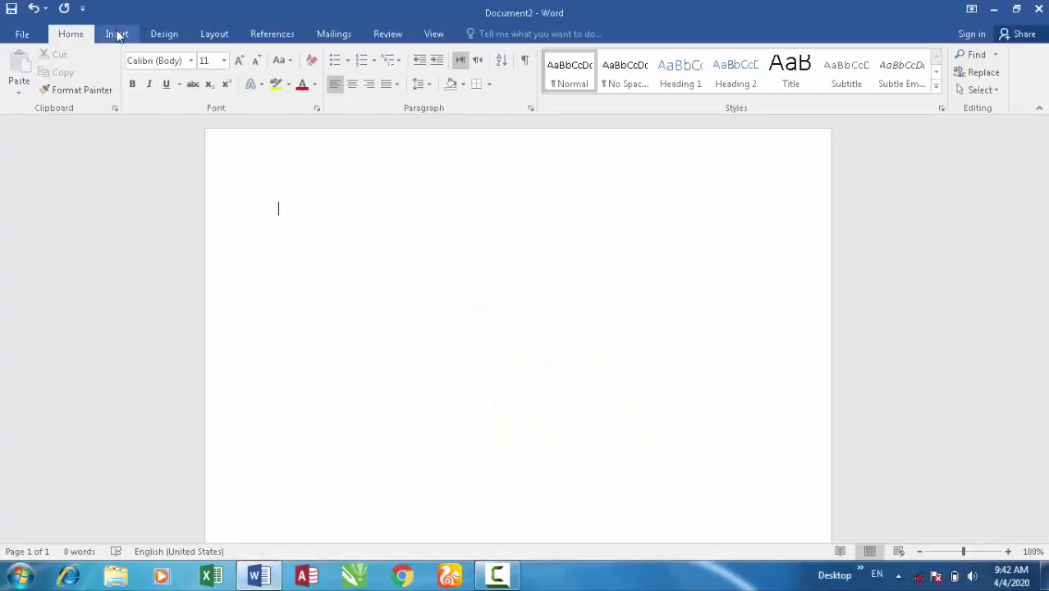
- Open the Insert Chart dialog from the Insert tab's Chart command
{"action": "left_click", "coordinate": [118, 36]}
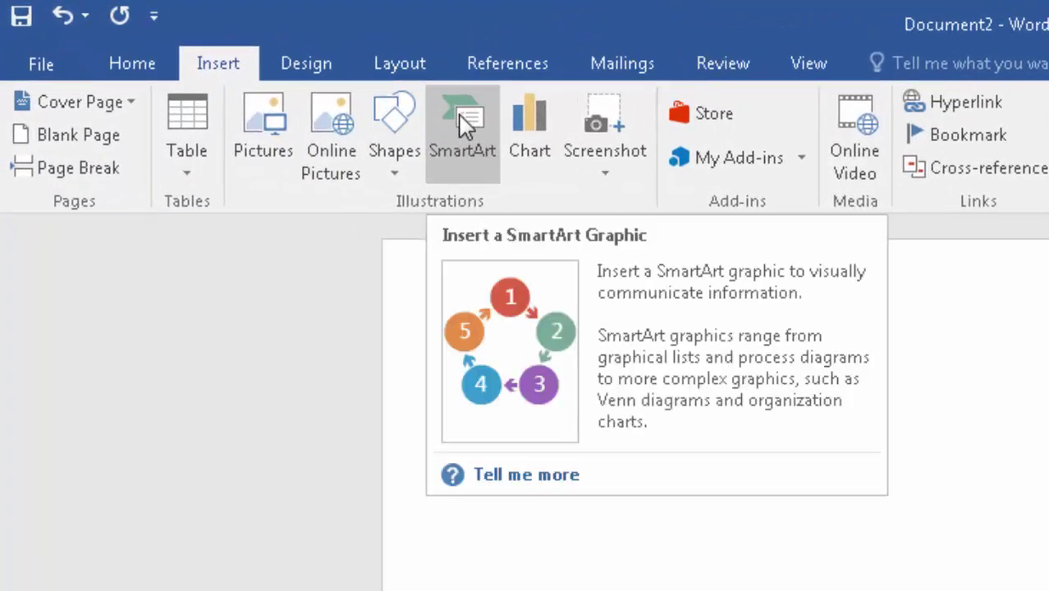
{"action": "left_click", "coordinate": [533, 122]}
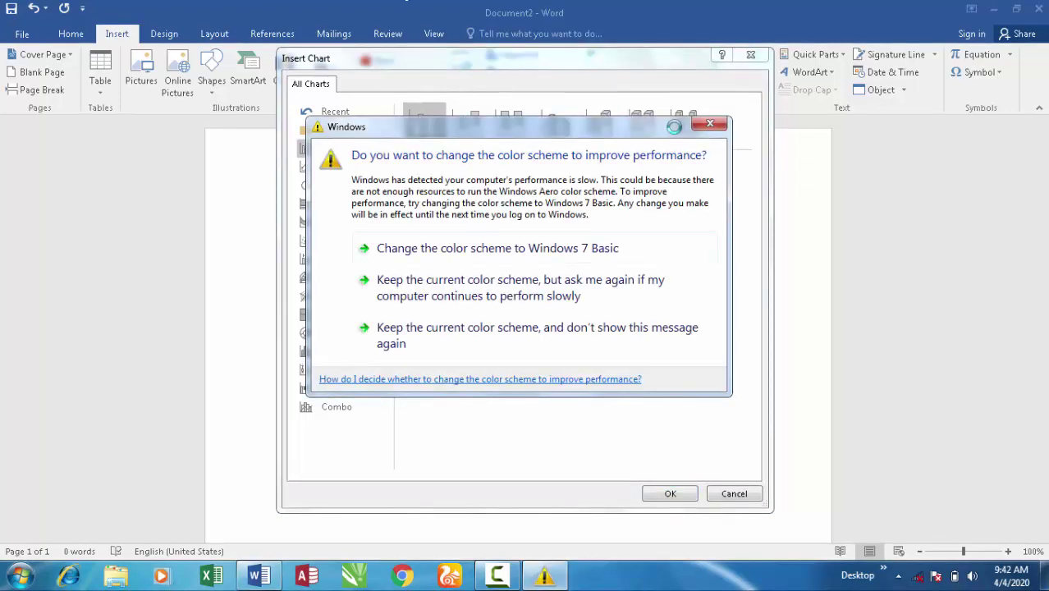
- Dismiss the colour-scheme warning, browse chart types, and insert a Column > Clustered Column chart
{"action": "left_click", "coordinate": [711, 126]}
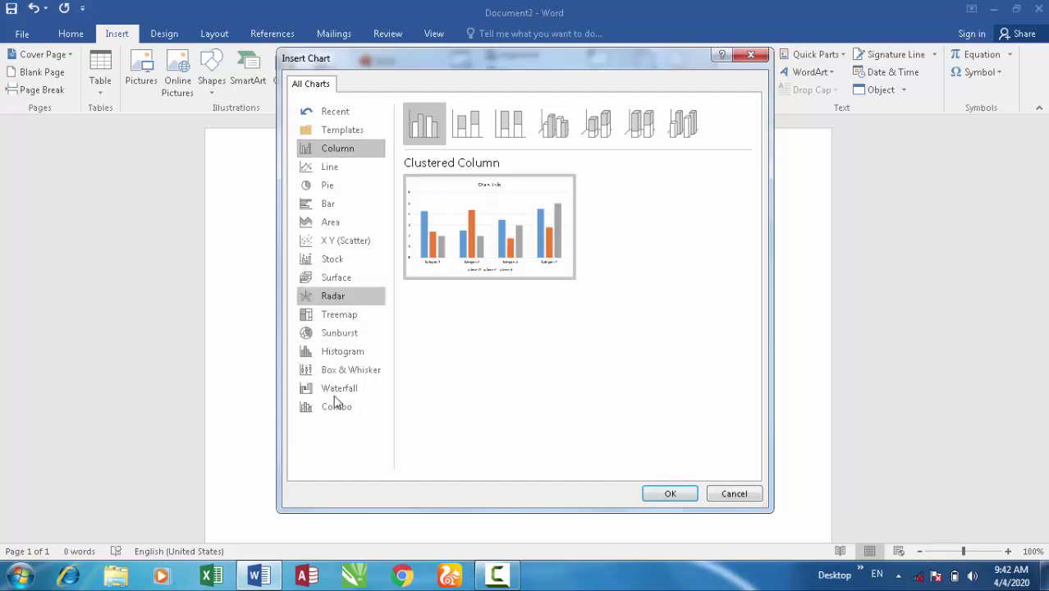
{"action": "left_click", "coordinate": [332, 370]}
{"action": "left_click", "coordinate": [333, 332]}
{"action": "left_click", "coordinate": [330, 314]}
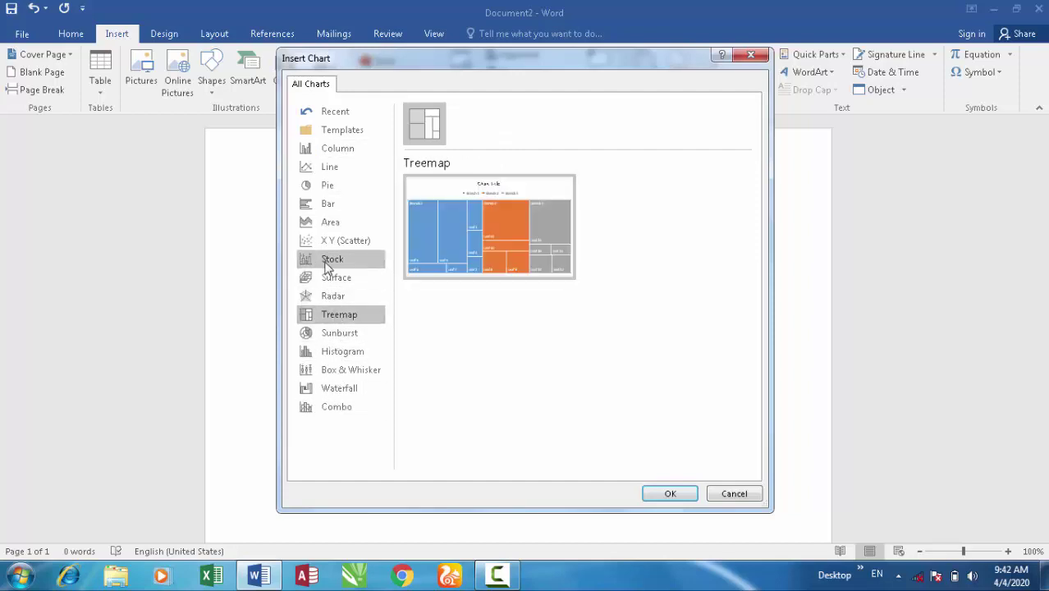
{"action": "left_click", "coordinate": [329, 261]}
{"action": "left_click", "coordinate": [316, 221]}
{"action": "left_click", "coordinate": [311, 168]}
{"action": "left_click", "coordinate": [306, 131]}
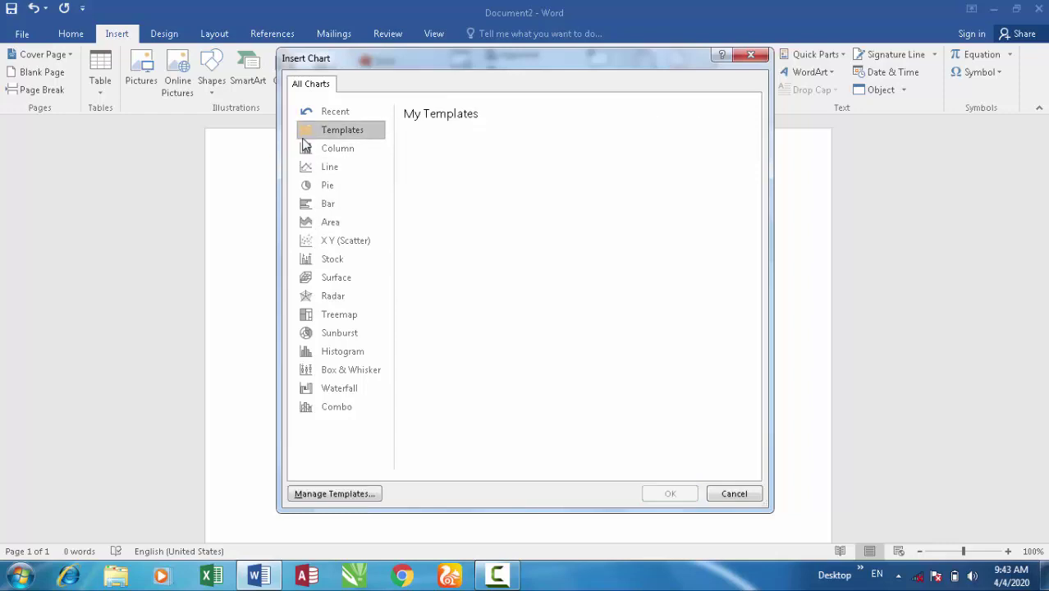
{"action": "left_click", "coordinate": [306, 148]}
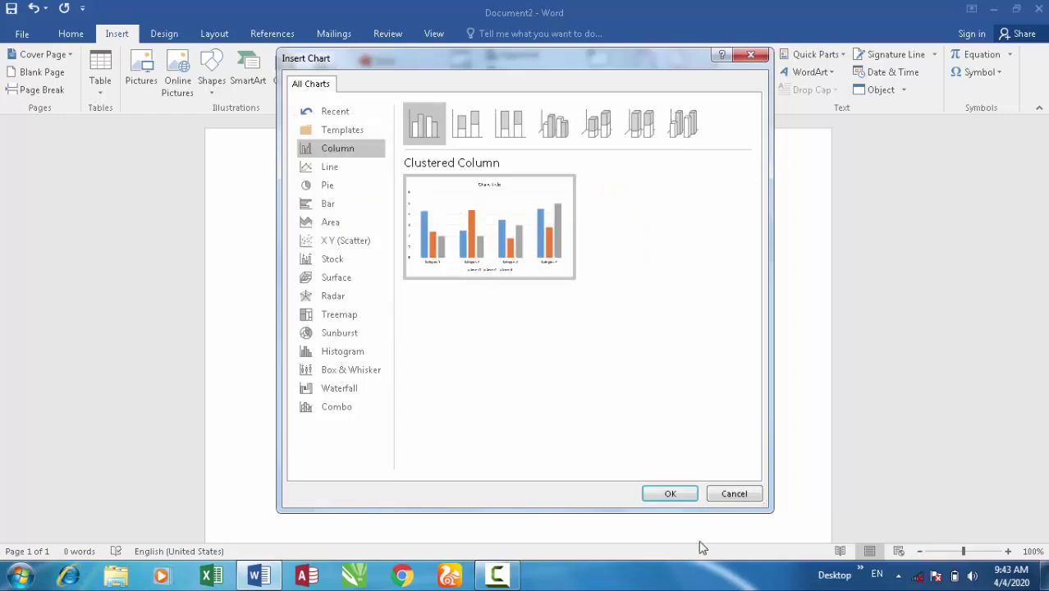
{"action": "left_click", "coordinate": [670, 494]}
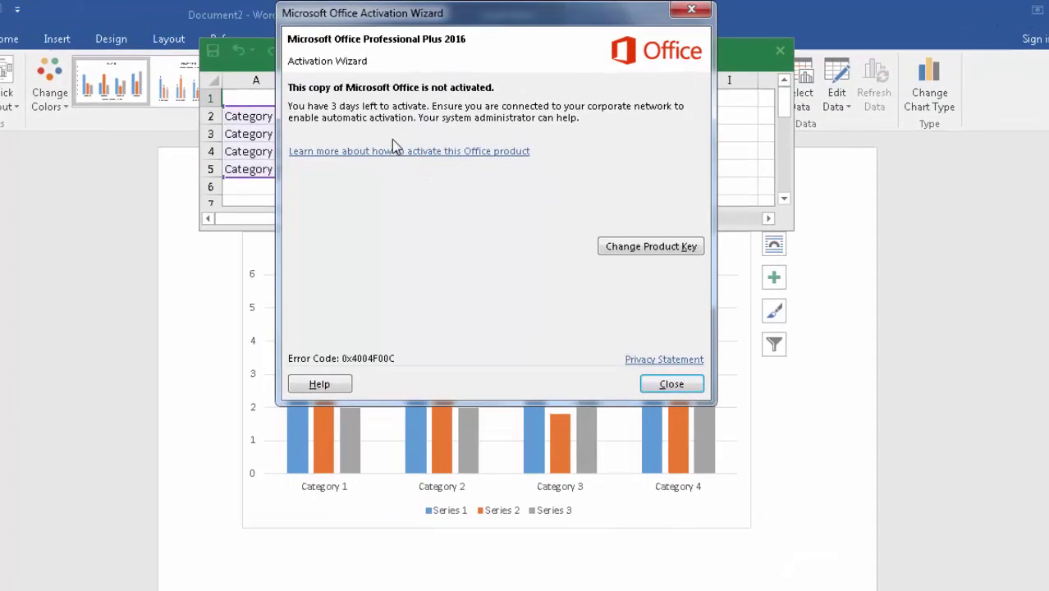
- Close the activation notice and label headers A1–C1 as 'Players Name', 'T20' and 'Test'
{"action": "left_click", "coordinate": [702, 11]}
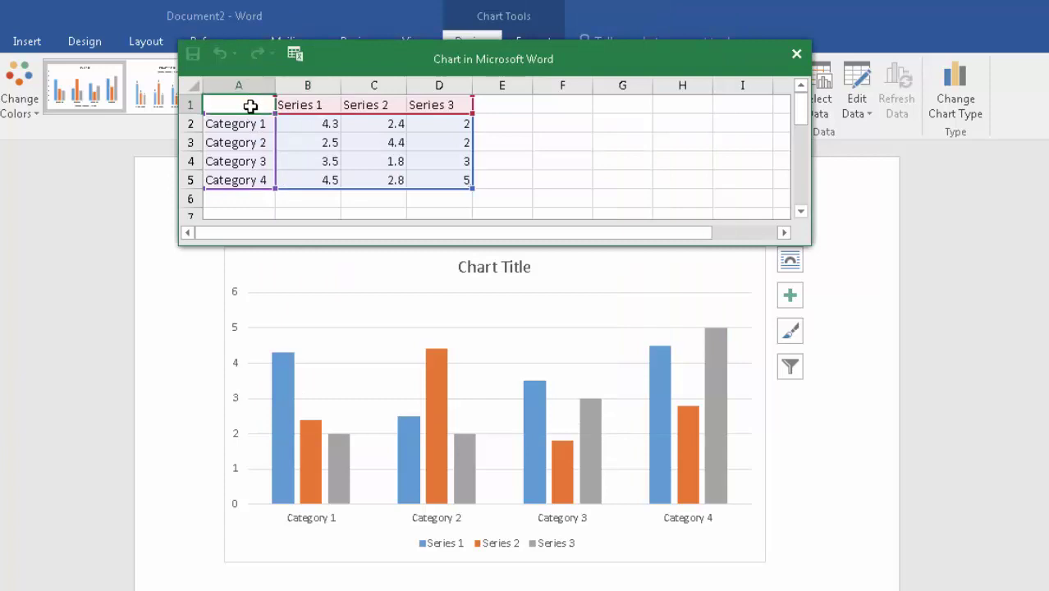
{"action": "double_click", "coordinate": [250, 106]}
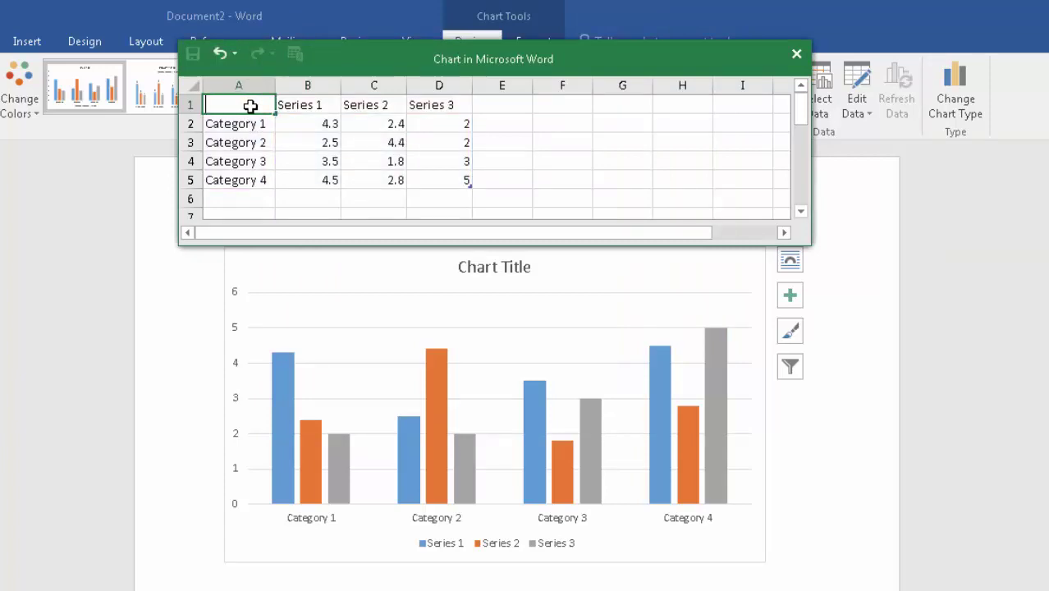
{"action": "type", "text": "Players "}
{"action": "type", "text": "Name"}
{"action": "key", "text": "Tab"}
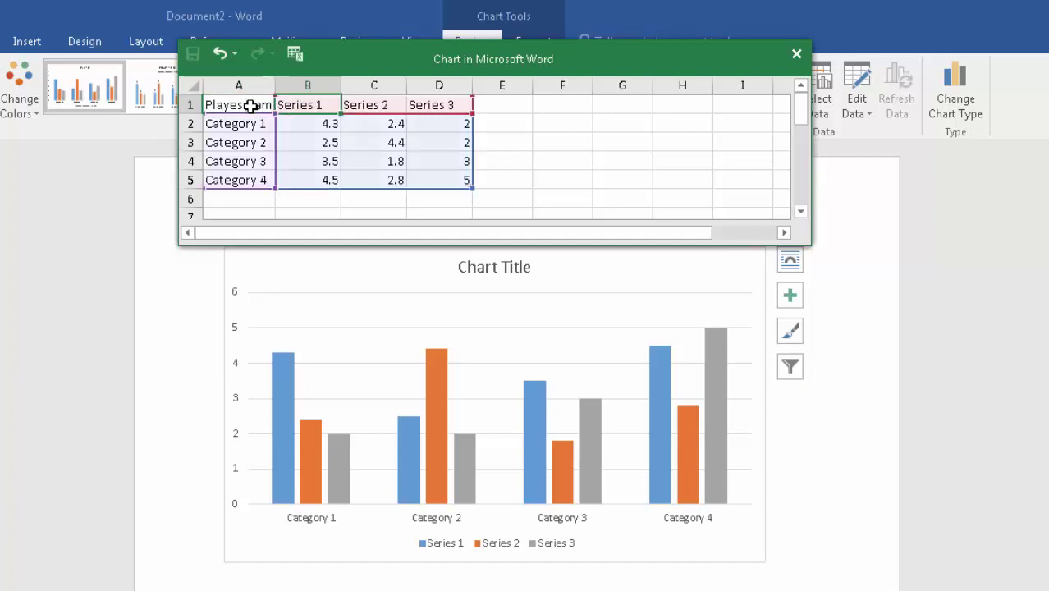
{"action": "type", "text": "T"}
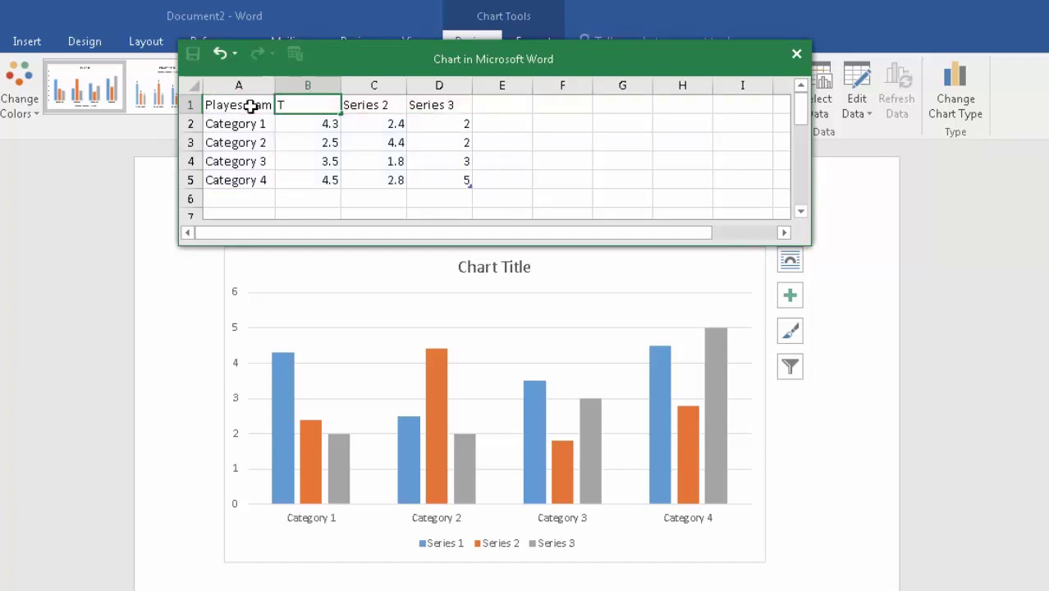
{"action": "type", "text": "20"}
{"action": "key", "text": "Tab"}
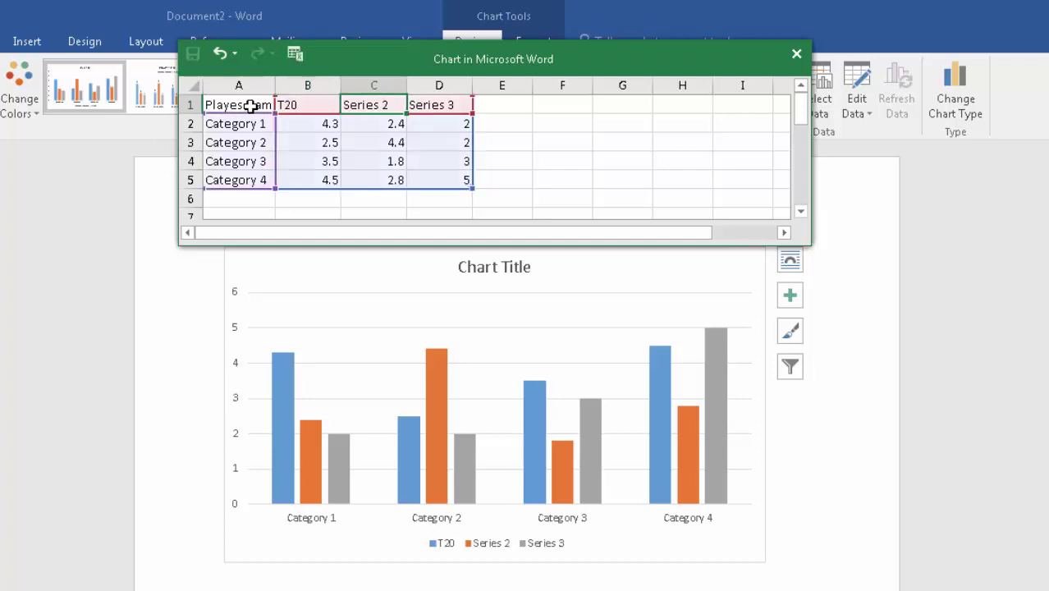
{"action": "type", "text": "Text"}
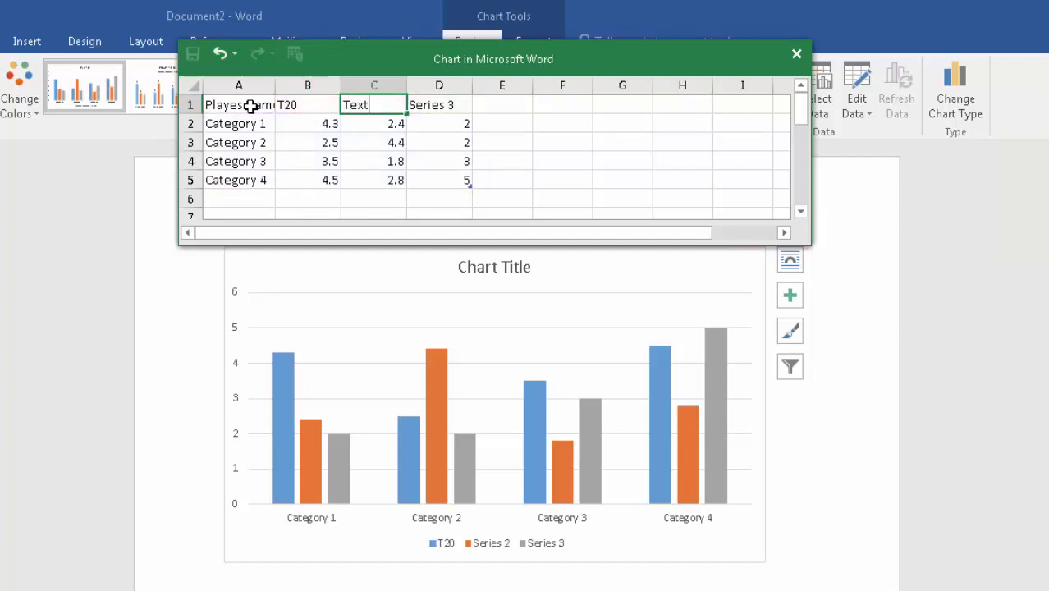
{"action": "key", "text": "BackSpace"}
{"action": "key", "text": "BackSpace"}
{"action": "type", "text": "st"}
- Clear the Series 3 column and shrink the chart data range to columns A–C
{"action": "mouse_move", "coordinate": [438, 95]}
{"action": "left_mouse_down"}
{"action": "mouse_move", "coordinate": [512, 170]}
{"action": "mouse_move", "coordinate": [525, 154]}
{"action": "left_mouse_up"}
{"action": "key", "text": "Delete"}
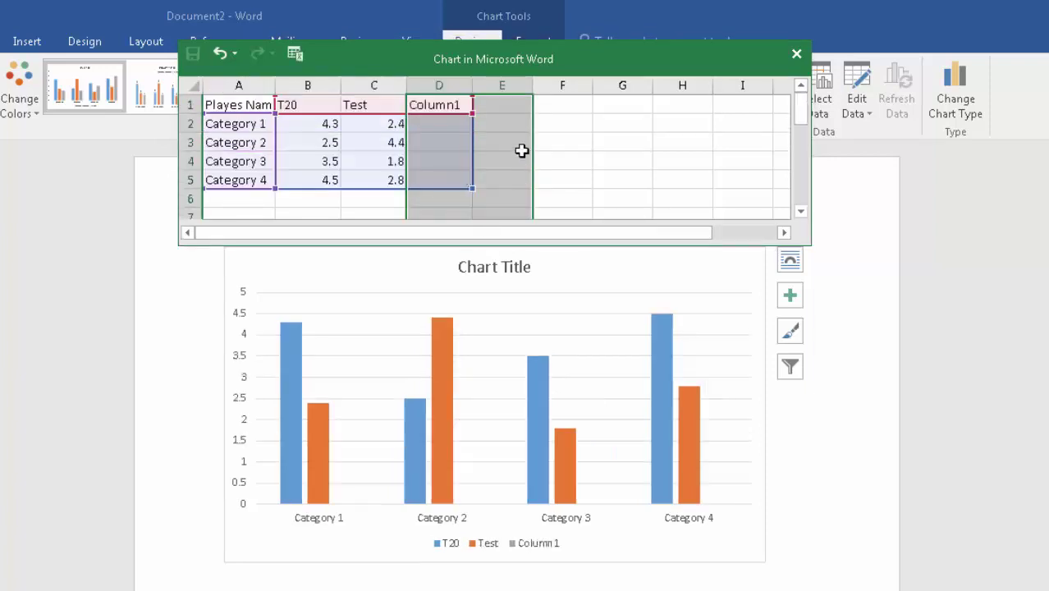
{"action": "left_click", "coordinate": [556, 146]}
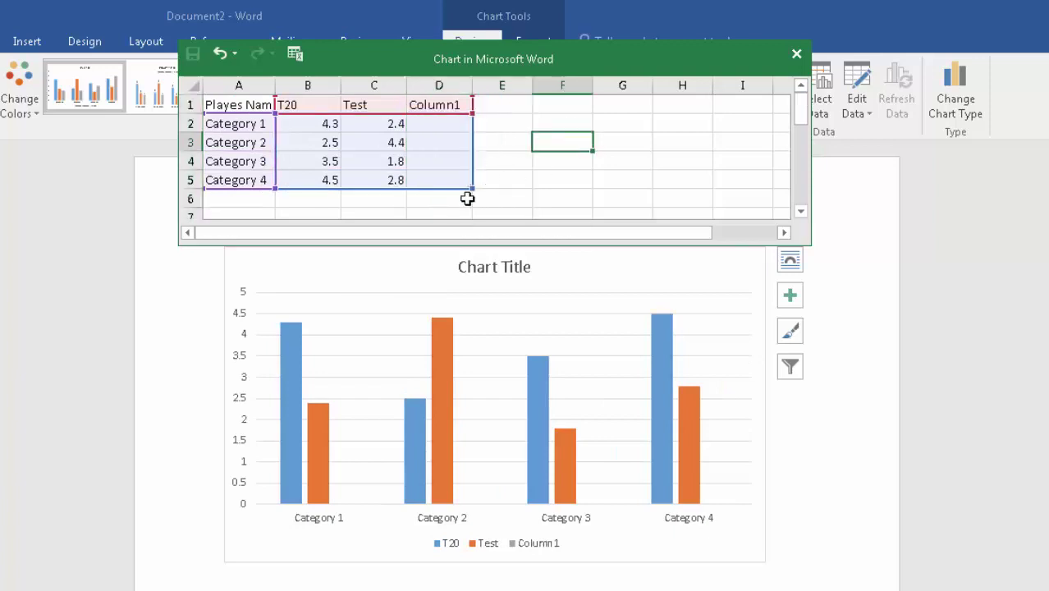
{"action": "left_click_drag", "start_coordinate": [473, 189], "coordinate": [428, 181]}
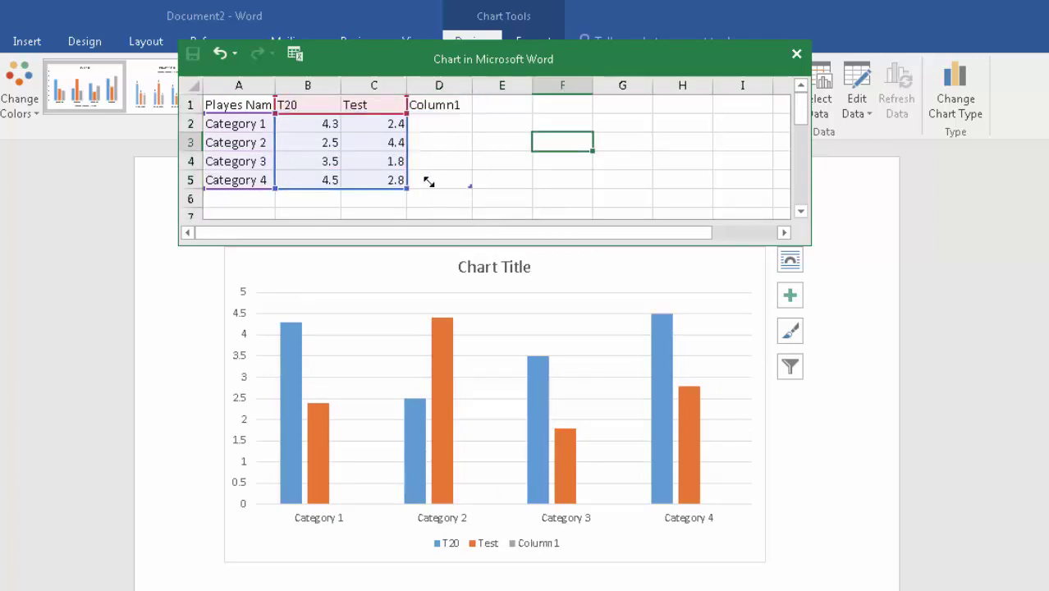
{"action": "left_click", "coordinate": [453, 104]}
{"action": "left_click_drag", "start_coordinate": [452, 105], "coordinate": [455, 174]}
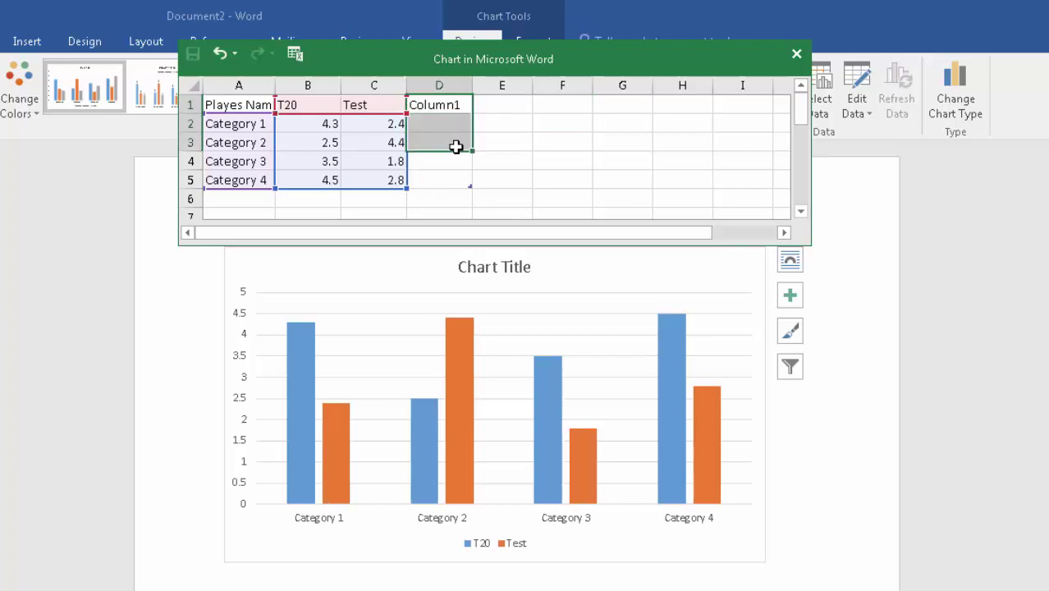
{"action": "left_click", "coordinate": [455, 103]}
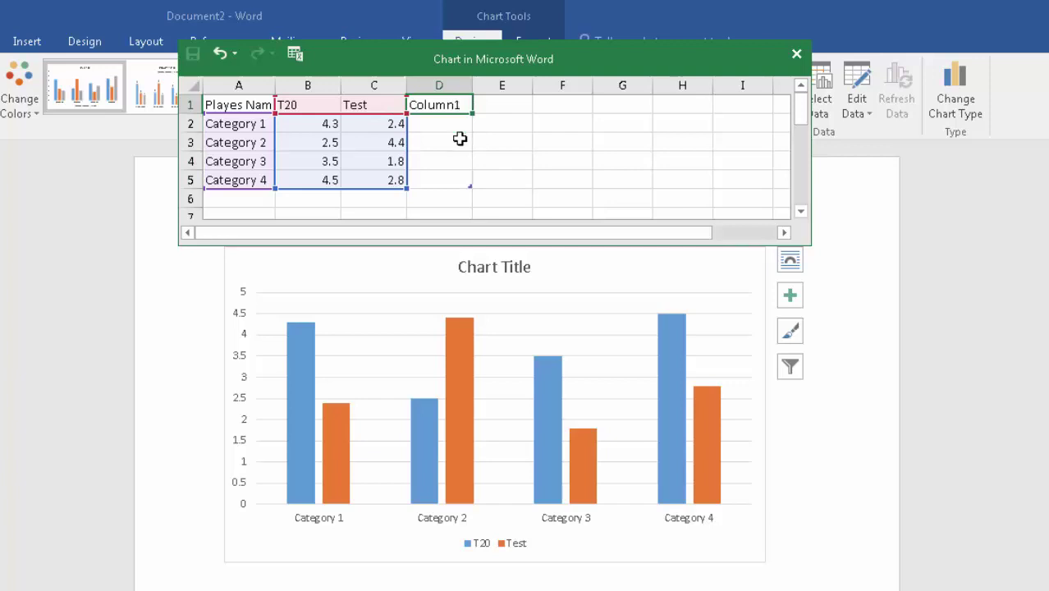
- Rename the first category in A2 to Afridi
{"action": "left_click", "coordinate": [237, 124]}
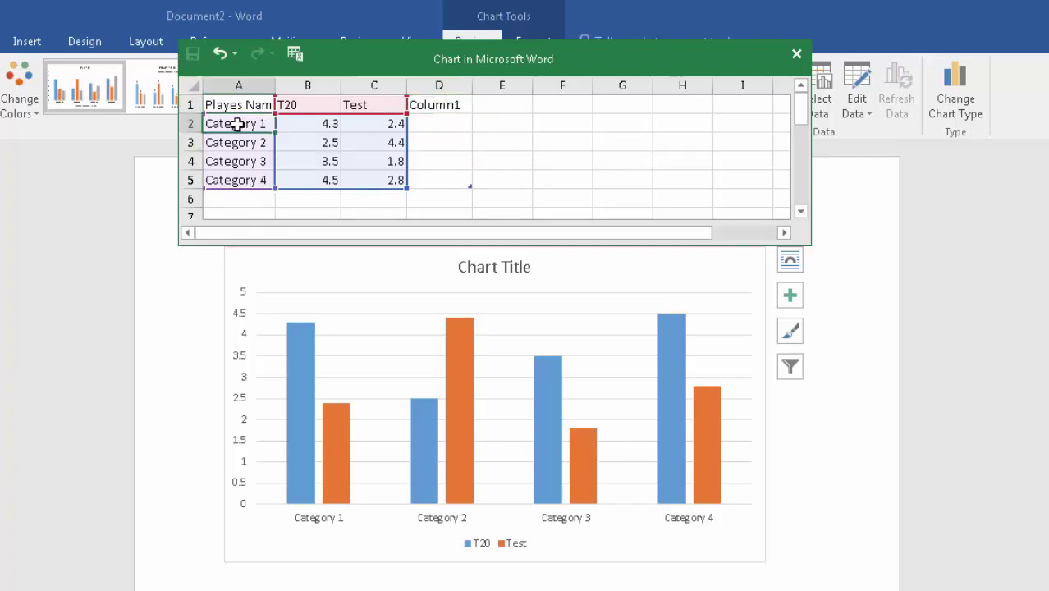
{"action": "type", "text": "A"}
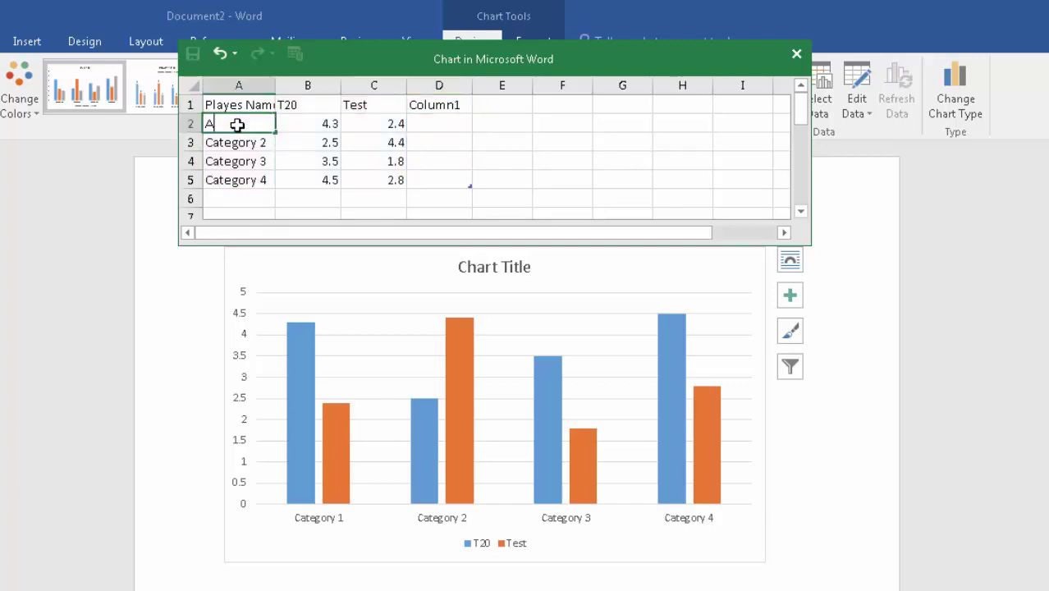
{"action": "type", "text": "fric"}
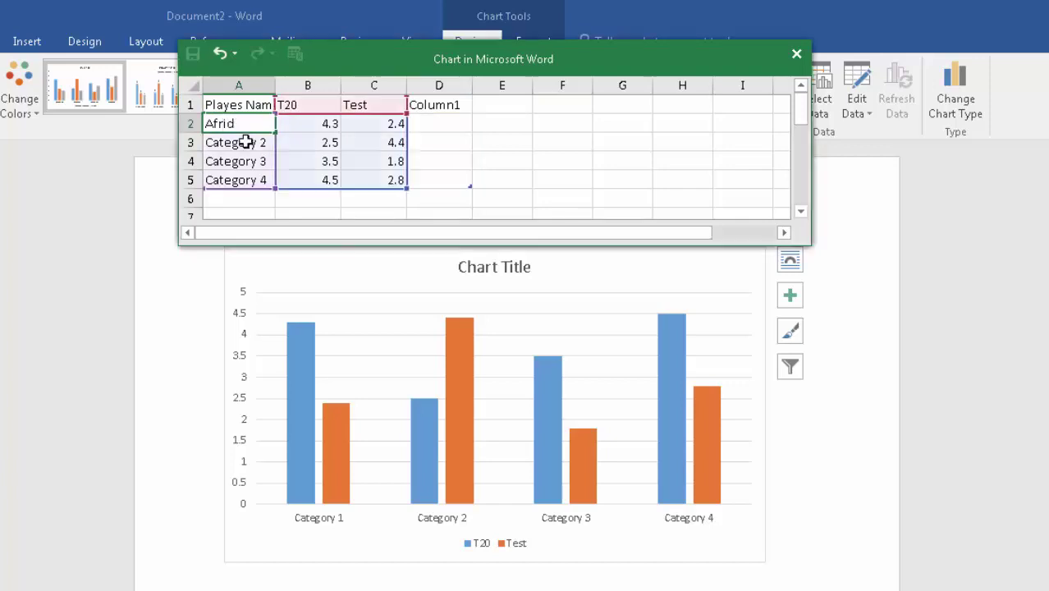
{"action": "left_click_drag", "start_coordinate": [243, 124], "coordinate": [198, 127]}
{"action": "key", "text": "BackSpace"}
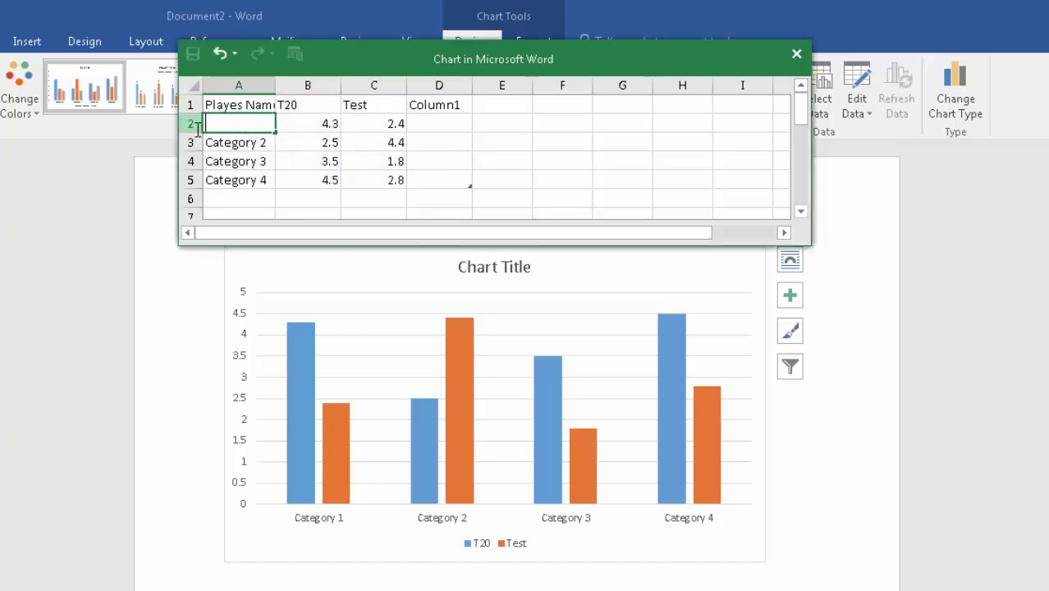
{"action": "type", "text": "Afi"}
{"action": "key", "text": "BackSpace"}
{"action": "type", "text": "ridi"}
{"action": "left_click", "coordinate": [231, 144]}
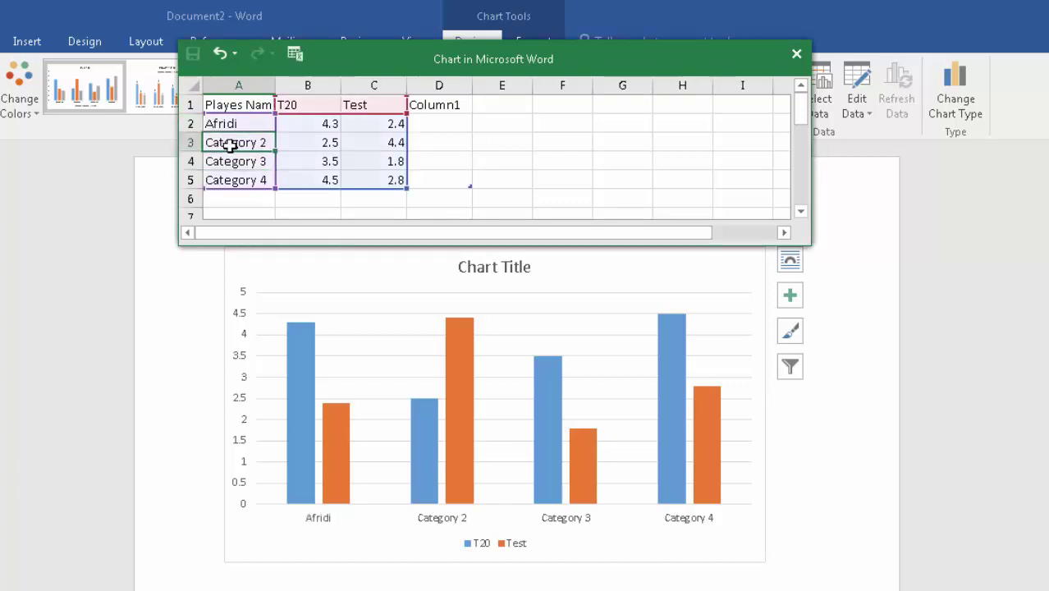
- Enter Kamran Akmal and Umar Akmal as the next two category names
{"action": "type", "text": "K"}
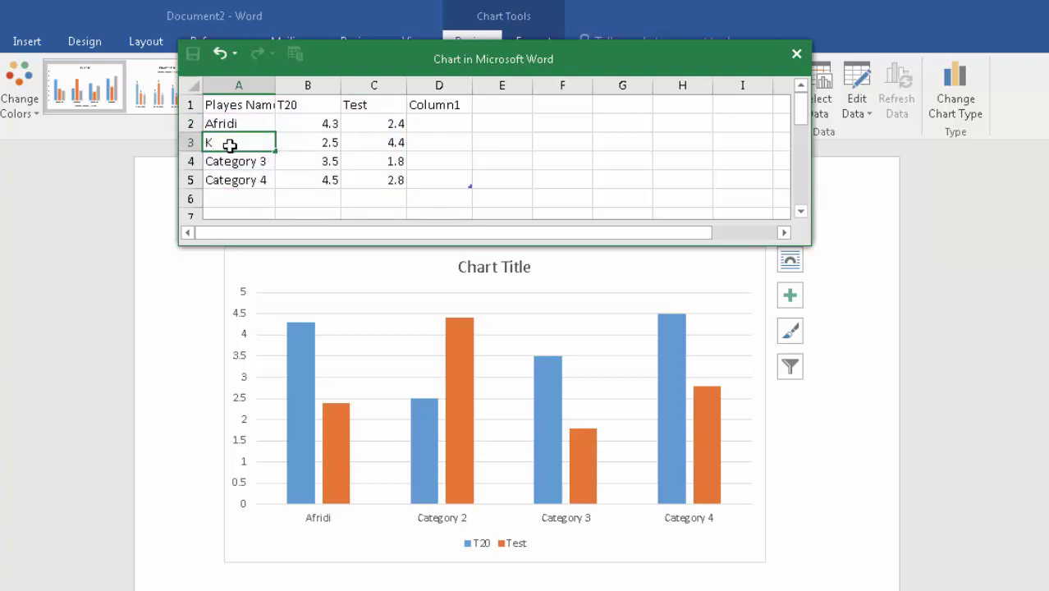
{"action": "type", "text": "am"}
{"action": "type", "text": "ran Ak"}
{"action": "type", "text": "mal"}
{"action": "left_click", "coordinate": [225, 161]}
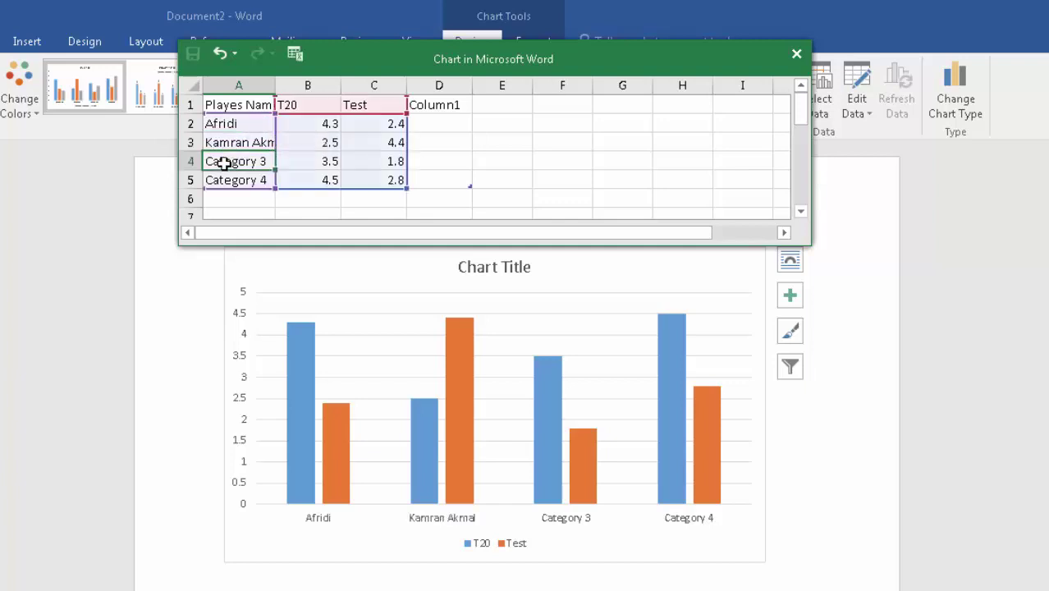
{"action": "type", "text": "Uma"}
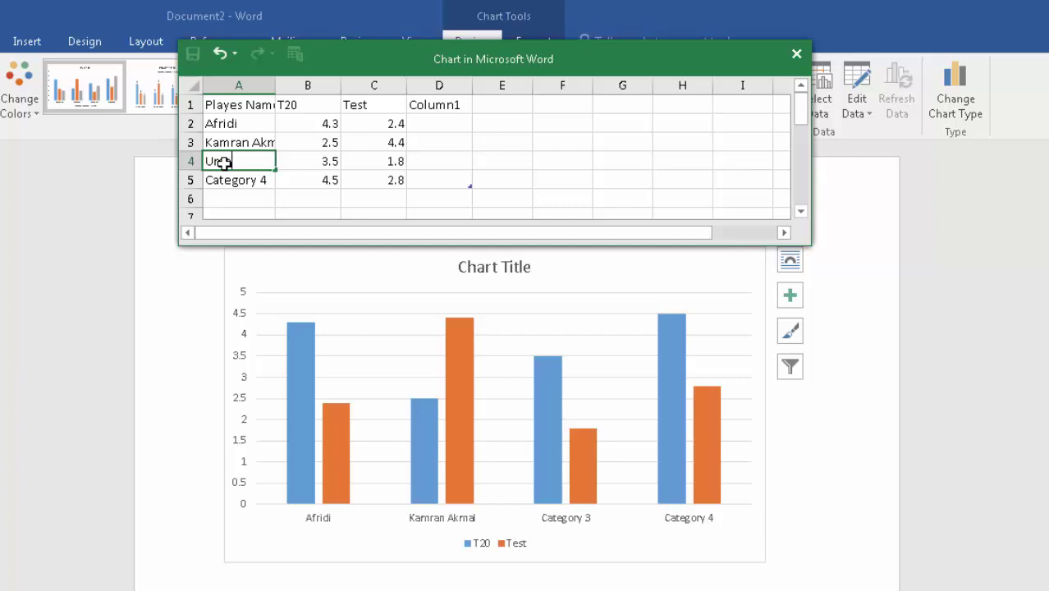
{"action": "type", "text": "r A"}
{"action": "type", "text": "kmal"}
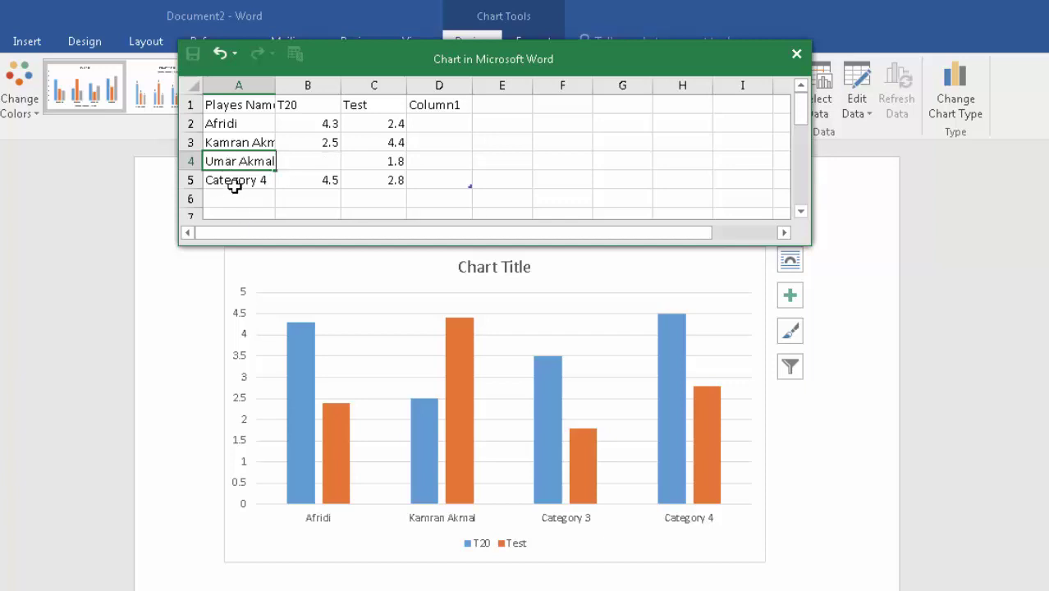
{"action": "left_click", "coordinate": [232, 182]}
- Clear the Category 4 row, including its 4.5 and 2.8 values, and limit the range to rows 1–4
{"action": "left_click_drag", "start_coordinate": [300, 182], "coordinate": [369, 182]}
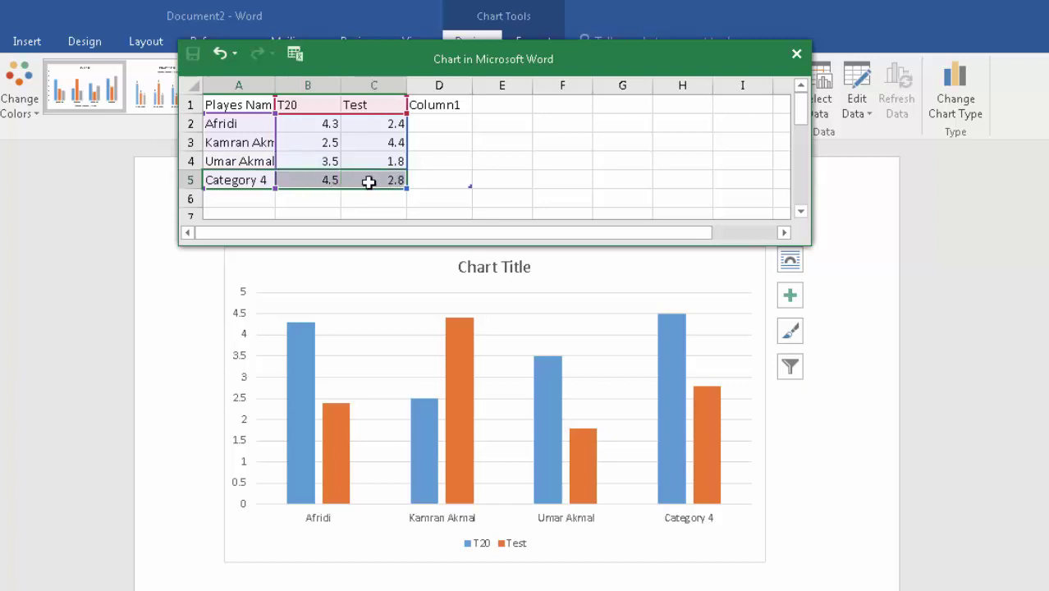
{"action": "key", "text": "BackSpace"}
{"action": "left_click", "coordinate": [399, 202]}
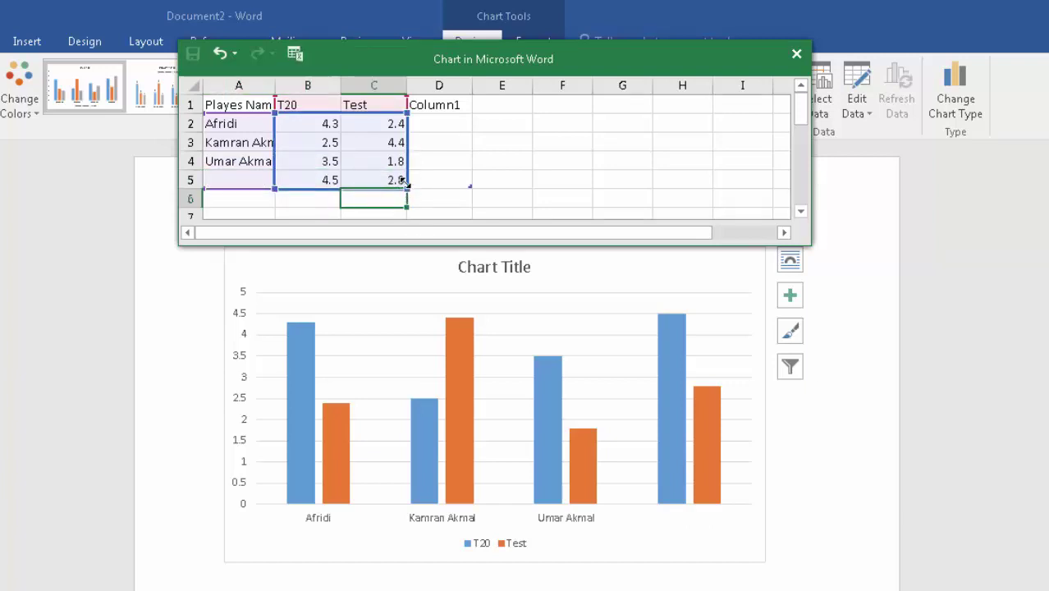
{"action": "left_click_drag", "start_coordinate": [408, 186], "coordinate": [404, 178]}
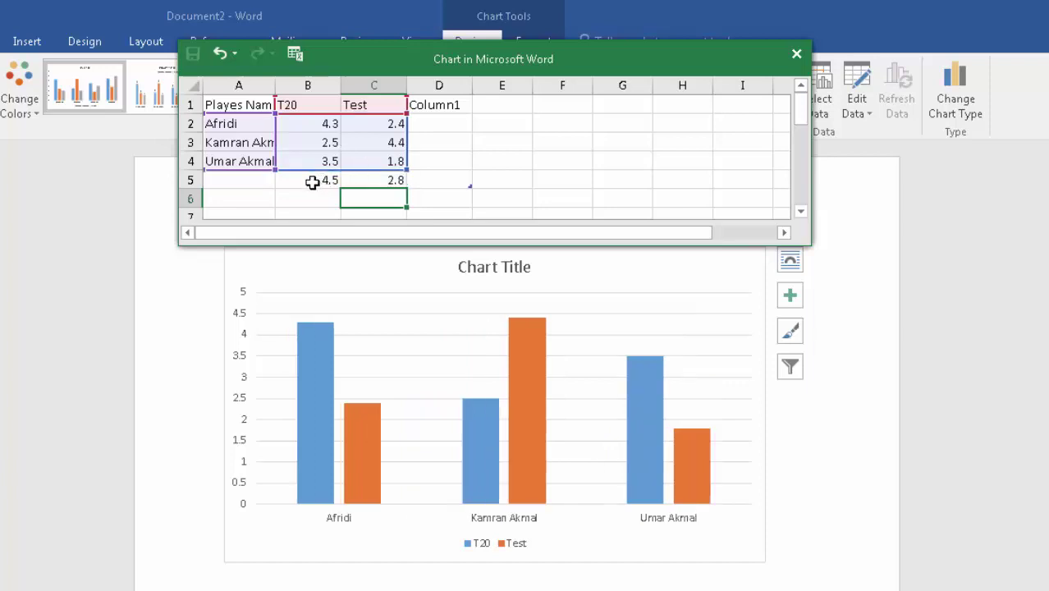
{"action": "left_click_drag", "start_coordinate": [312, 181], "coordinate": [362, 184]}
{"action": "key", "text": "BackSpace"}
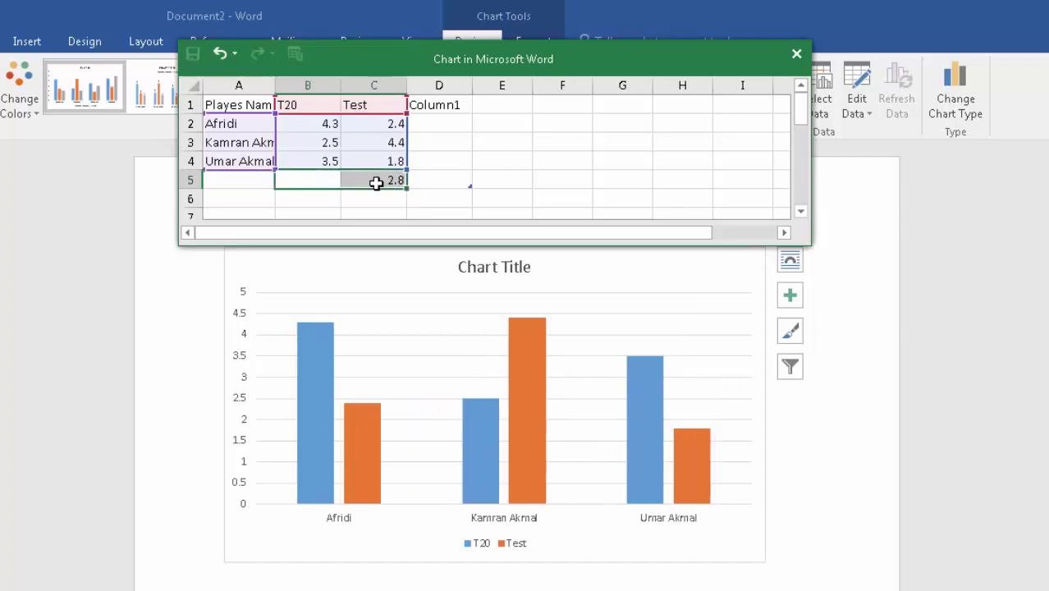
{"action": "left_click", "coordinate": [365, 186]}
{"action": "key", "text": "BackSpace"}
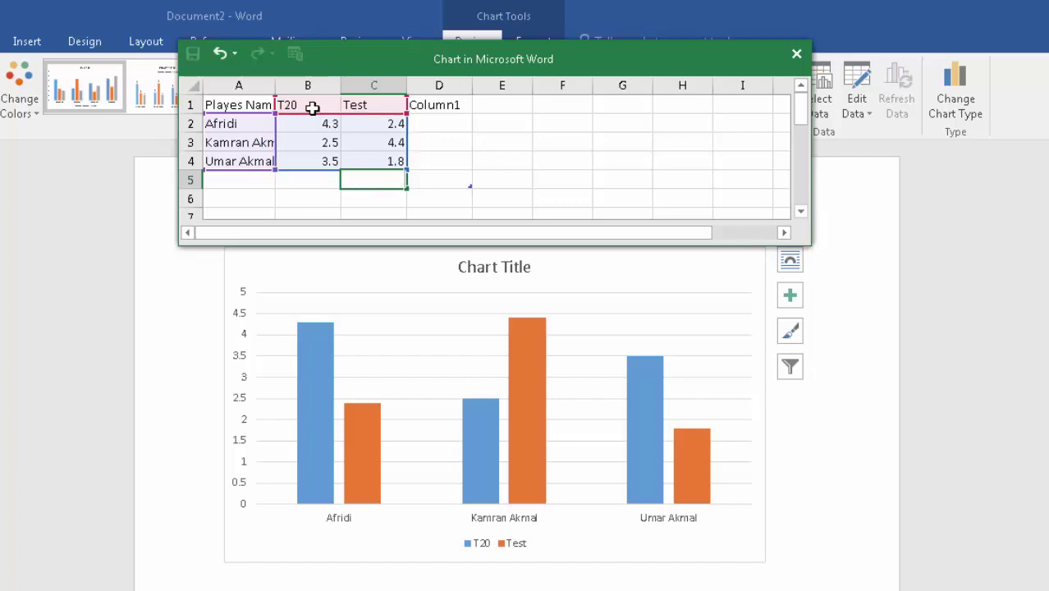
{"action": "left_click", "coordinate": [309, 123]}
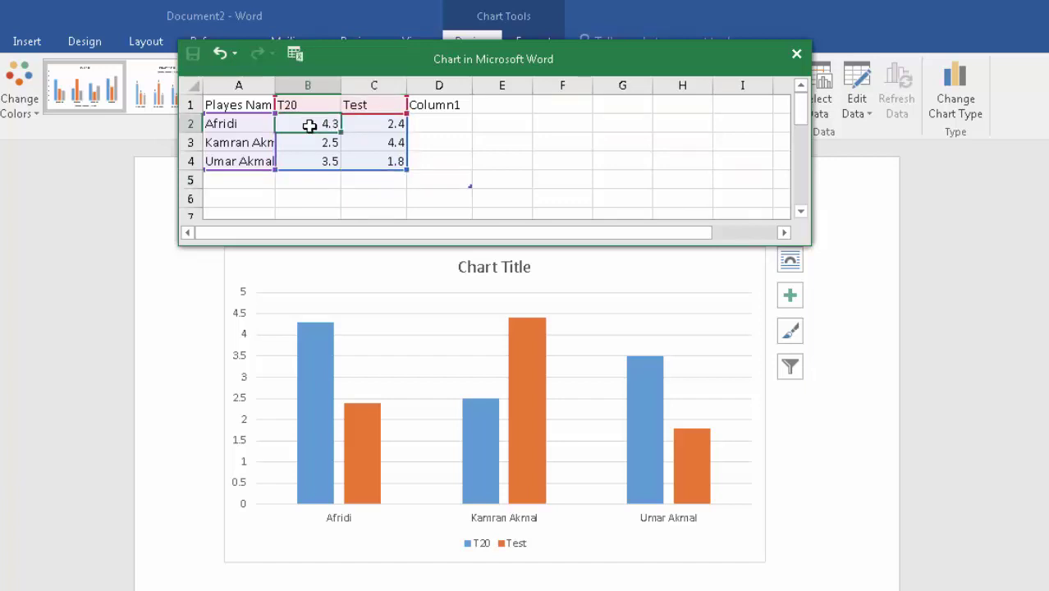
- Enter T20 values 60, 70 and 20 for Afridi, Kamran Akmal and Umar Akmal
{"action": "type", "text": "60"}
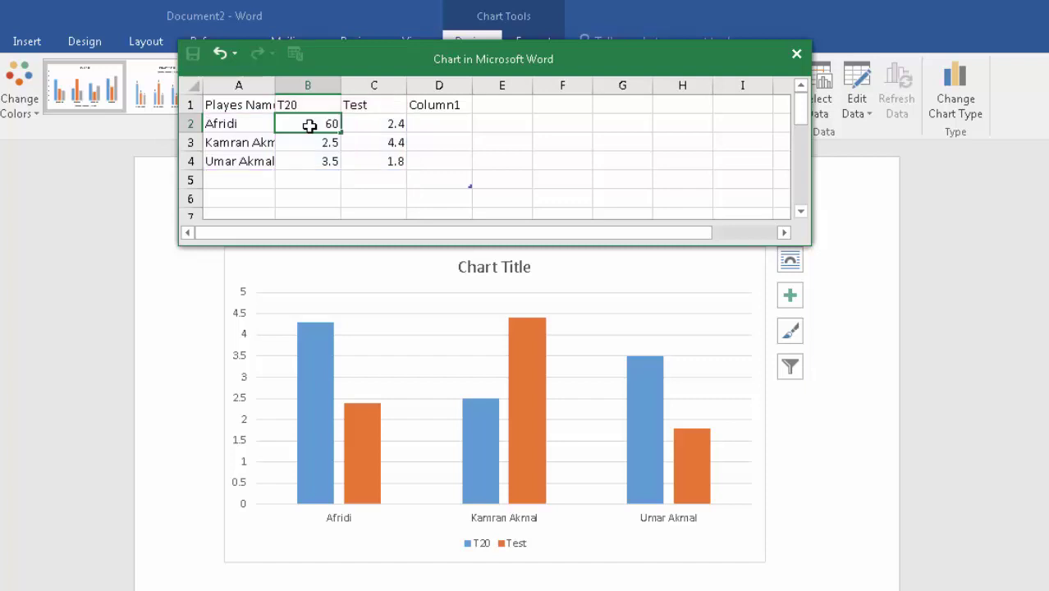
{"action": "key", "text": "Return"}
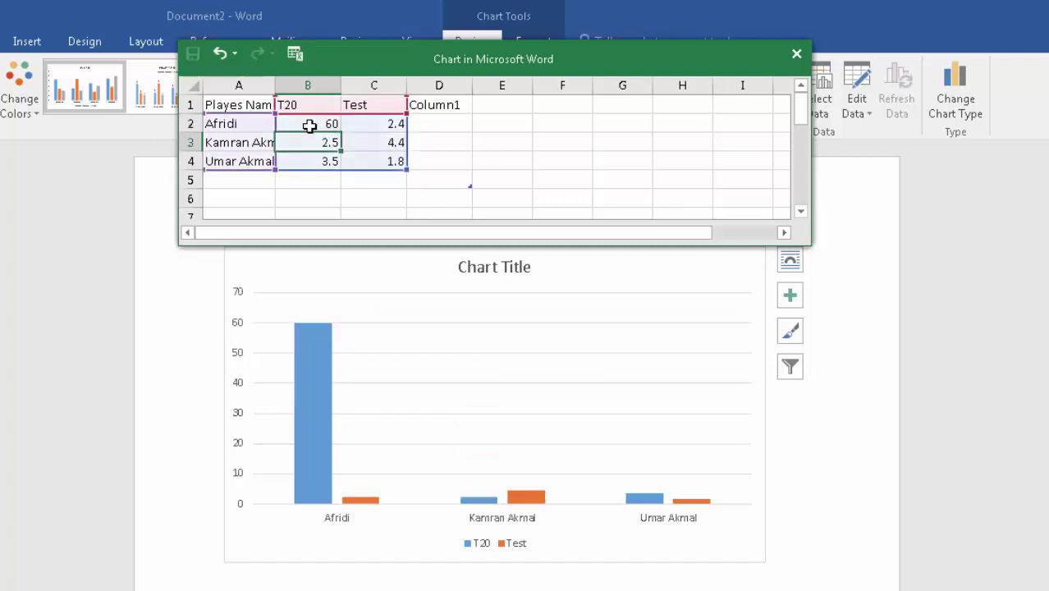
{"action": "key", "text": "BackSpace"}
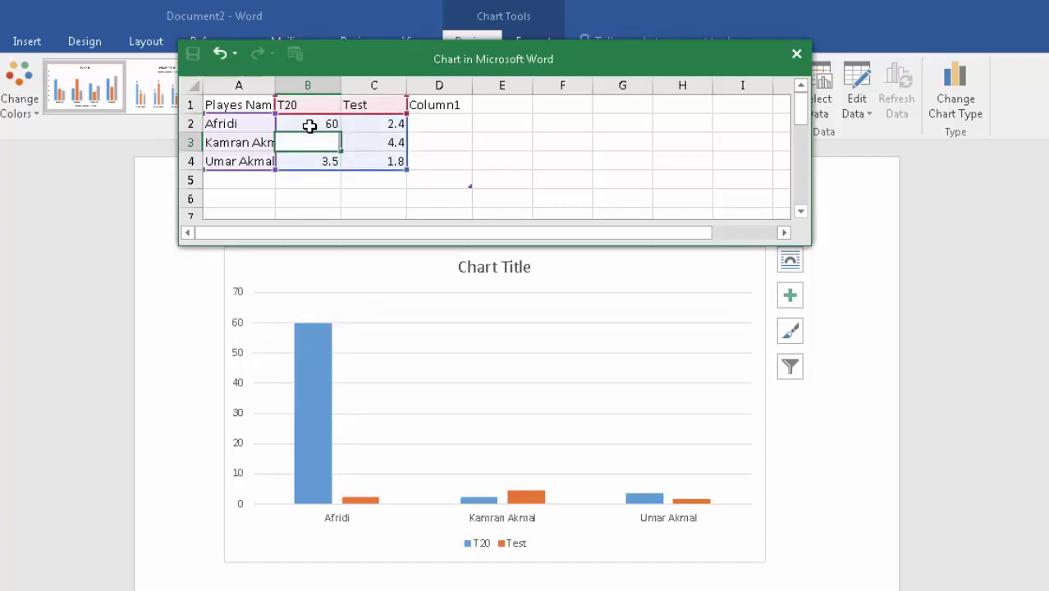
{"action": "type", "text": "70"}
{"action": "key", "text": "Return"}
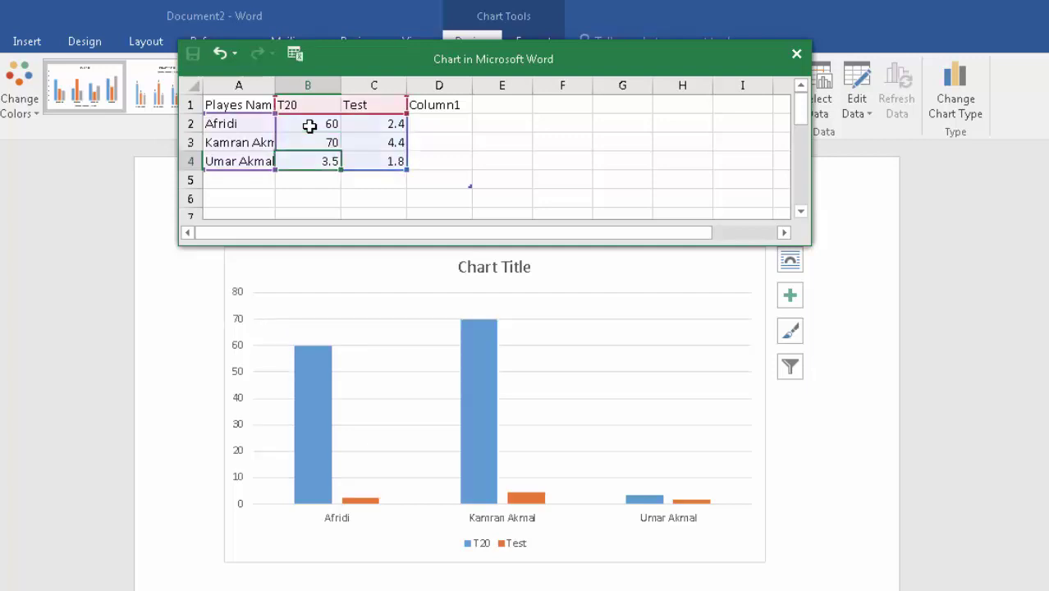
{"action": "type", "text": "20"}
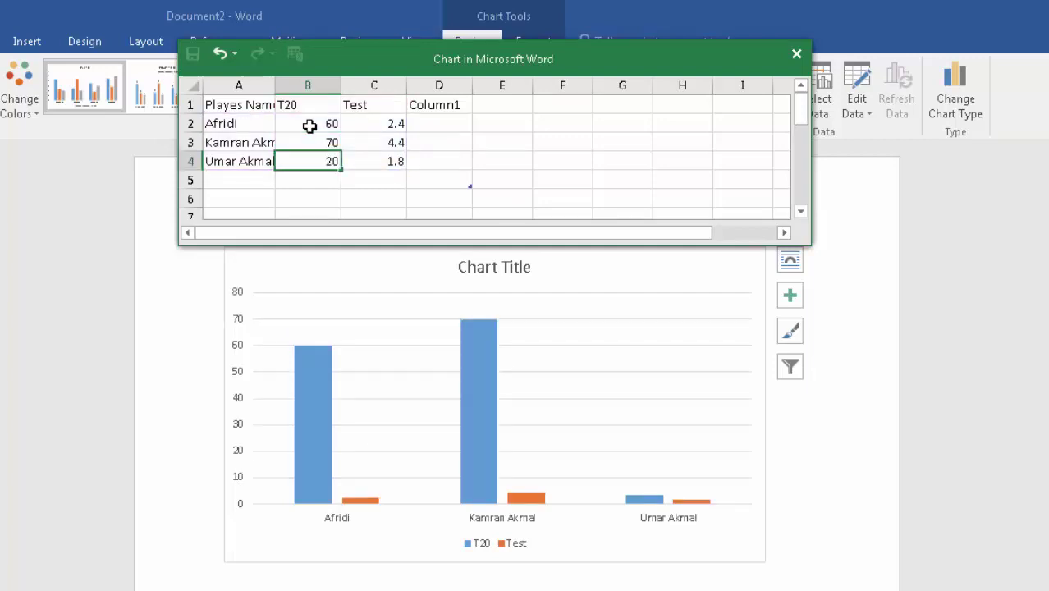
{"action": "key", "text": "Tab"}
- Enter Test values 70, 60 and 50 for the three players
{"action": "key", "text": "Up"}
{"action": "key", "text": "Up"}
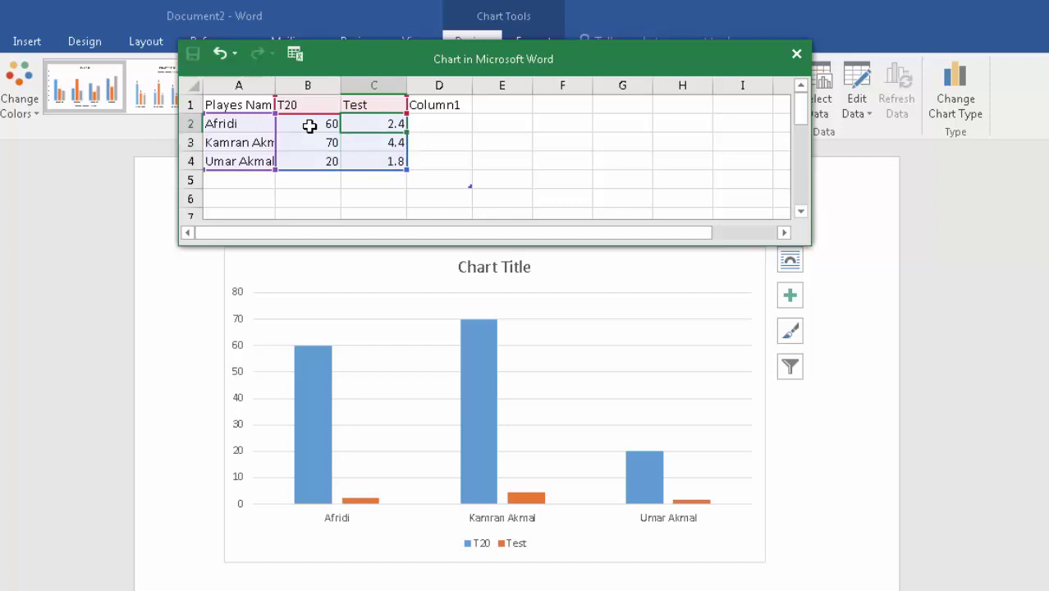
{"action": "type", "text": "70"}
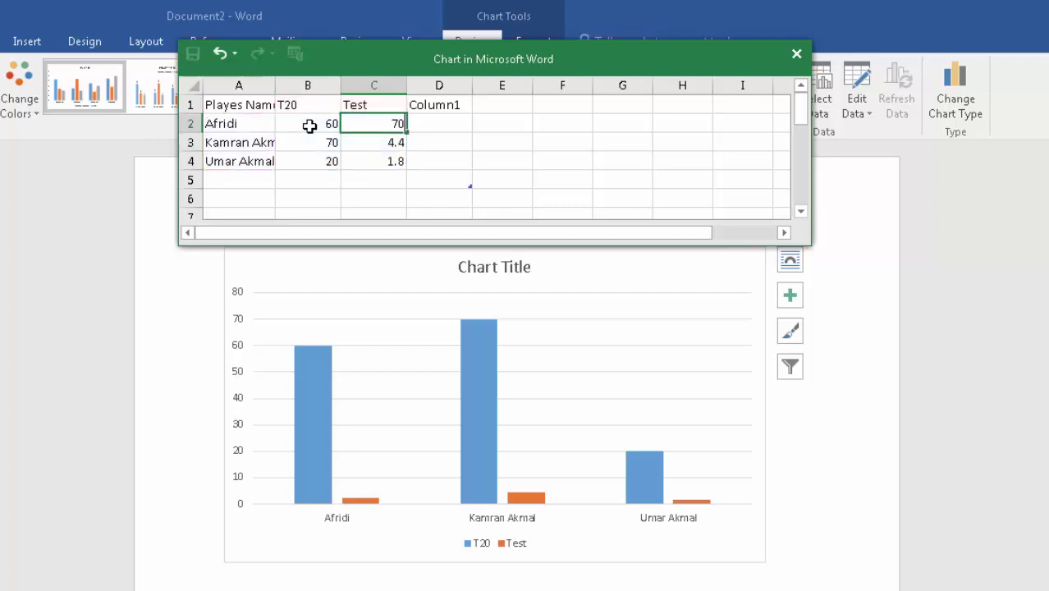
{"action": "key", "text": "Return"}
{"action": "type", "text": "6"}
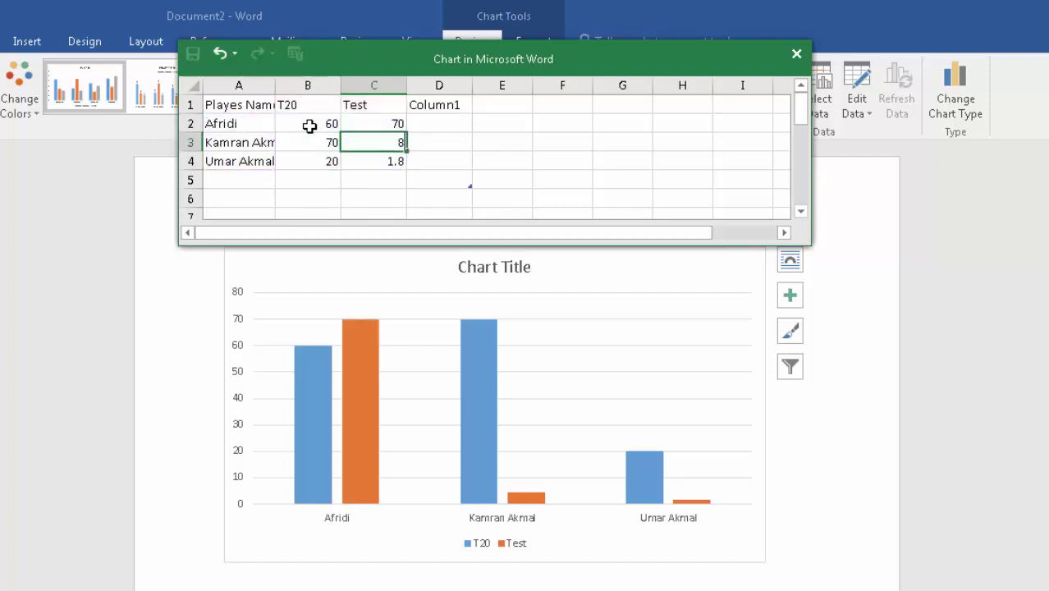
{"action": "key", "text": "BackSpace"}
{"action": "type", "text": "60"}
{"action": "key", "text": "Return"}
{"action": "type", "text": "50"}
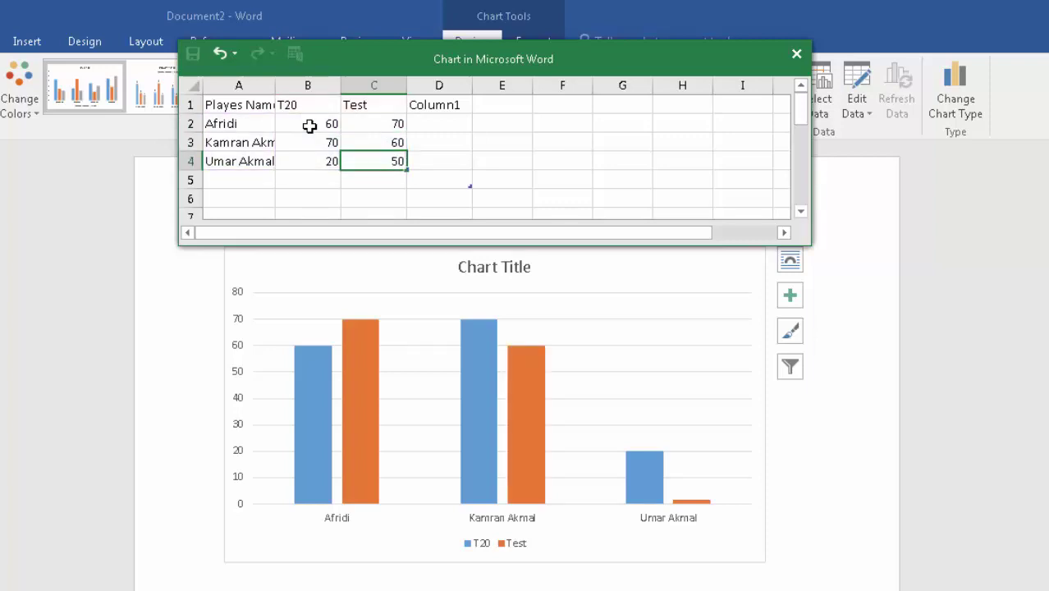
{"action": "left_click", "coordinate": [379, 180]}
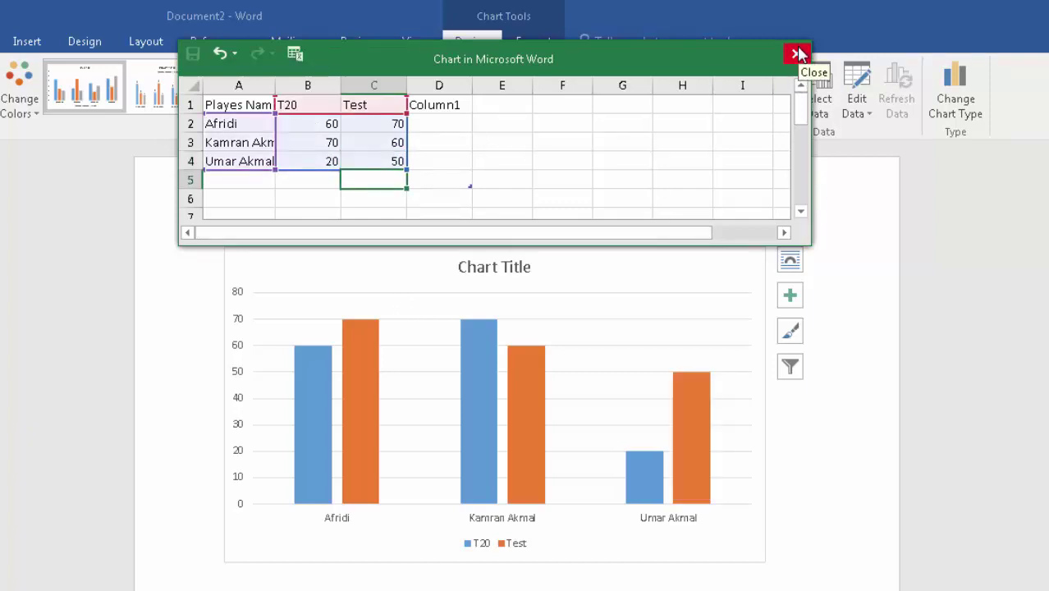
- Close the chart's data sheet window and select the chart's horizontal gridlines
{"action": "left_click", "coordinate": [459, 106]}
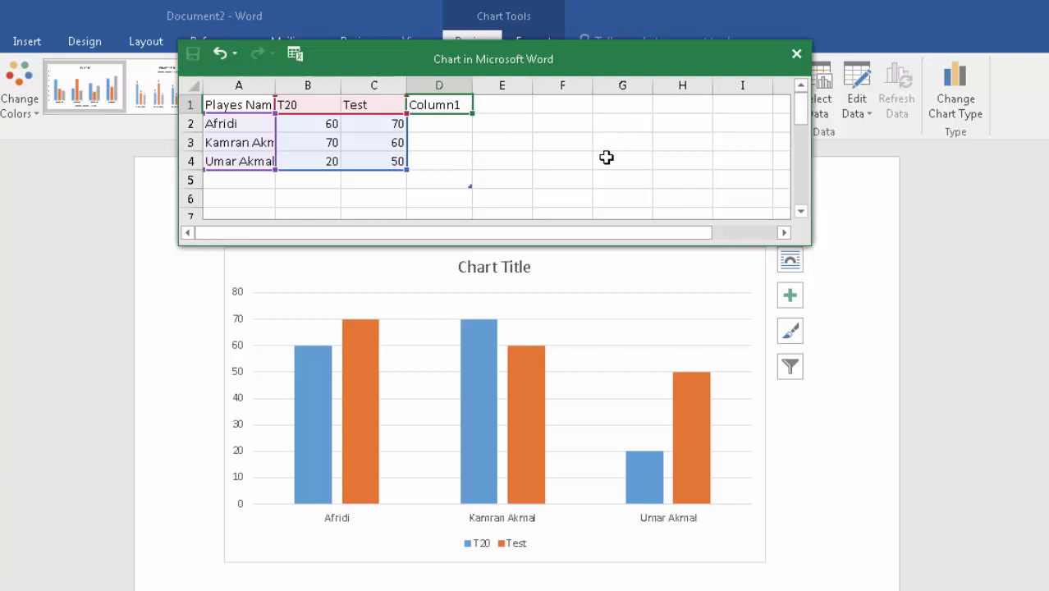
{"action": "left_click", "coordinate": [798, 55]}
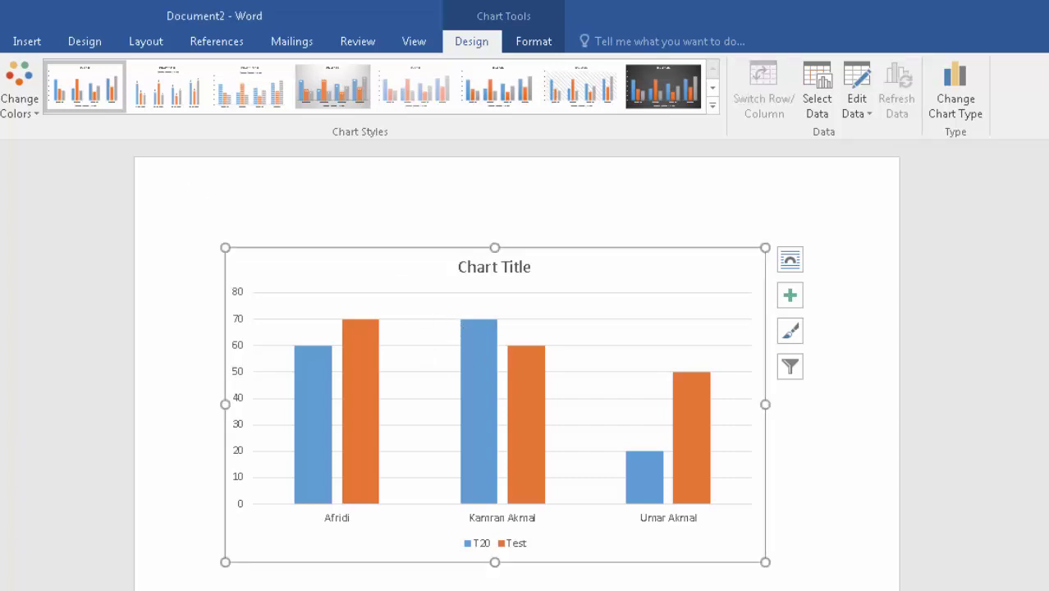
{"action": "left_click", "coordinate": [579, 430]}
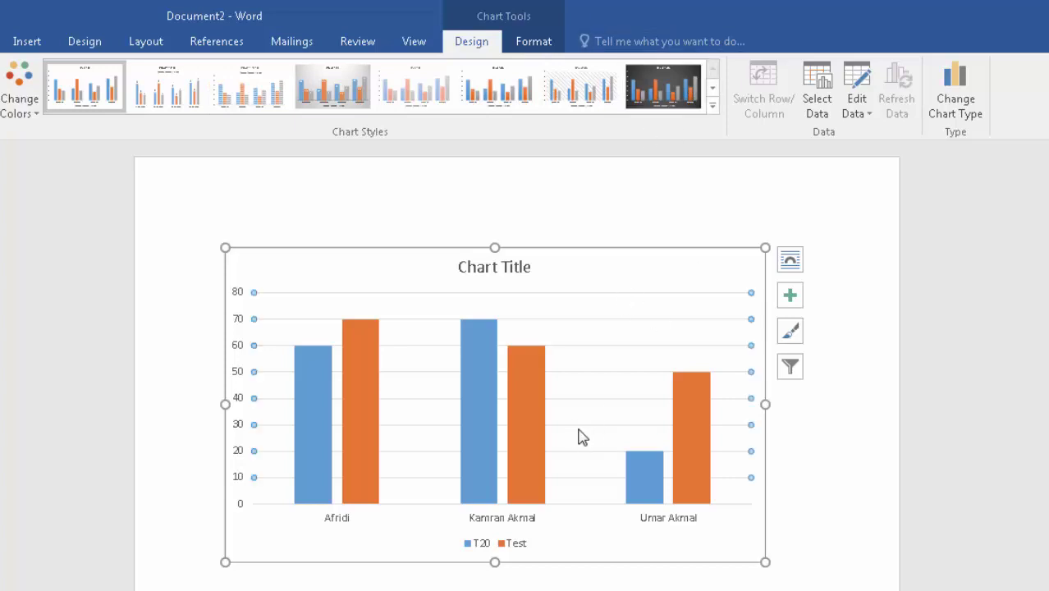